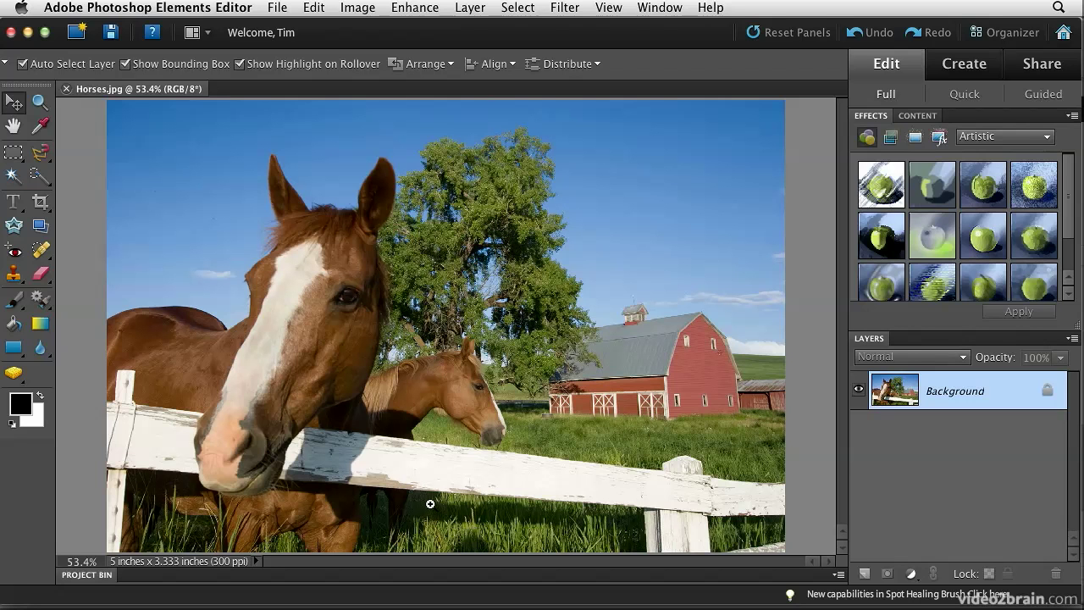
# Outline the dark shadow in the grass at the photo's lower edge with a freehand Lasso selection
pyautogui.moveTo(427, 498); pyautogui.dragTo(531, 555)
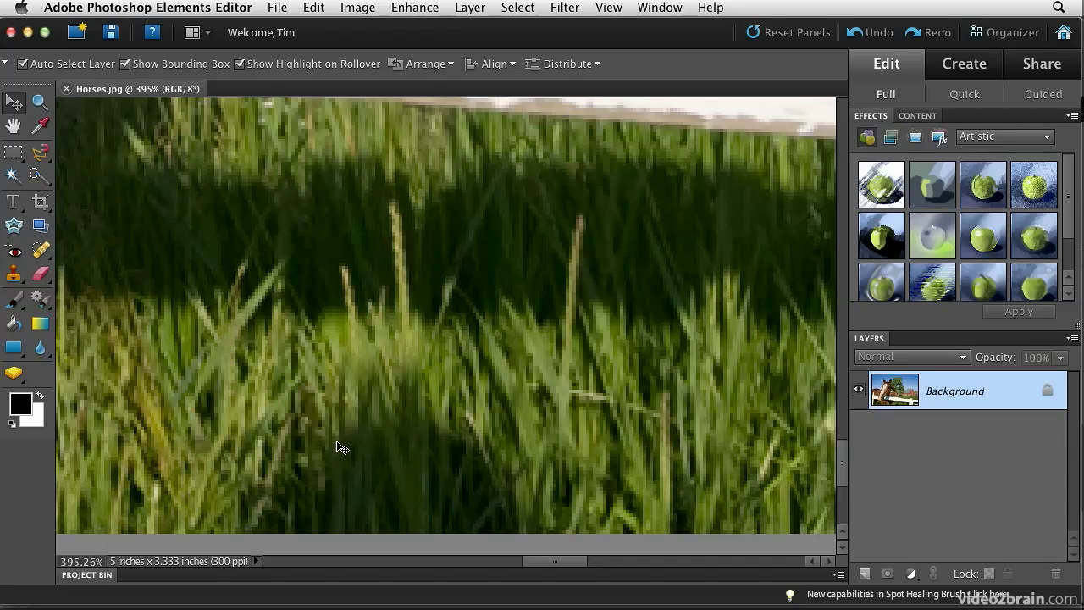
pyautogui.click(38, 162)
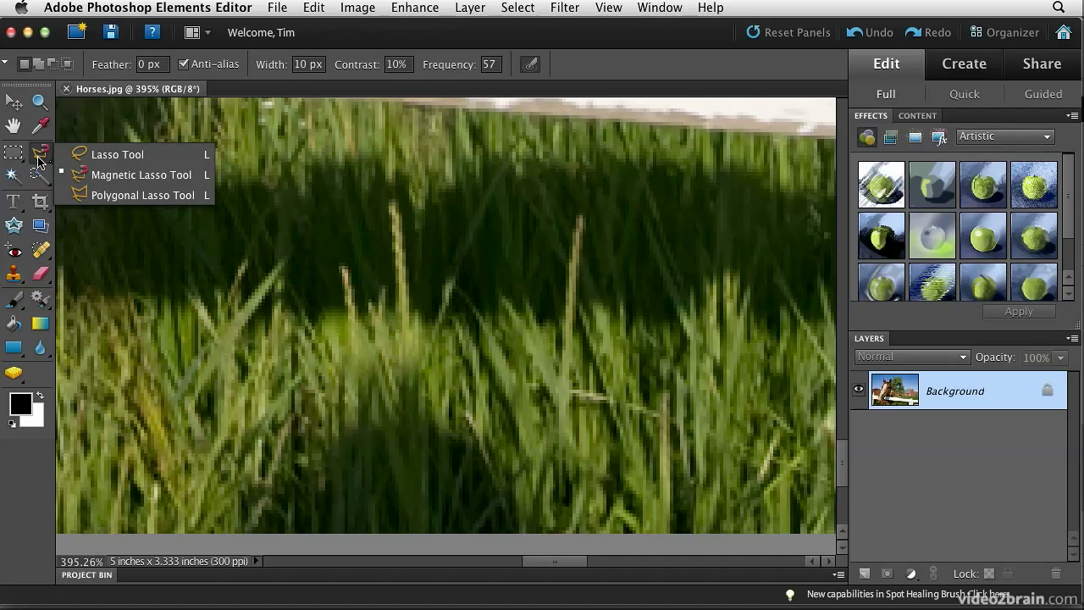
pyautogui.click(137, 158)
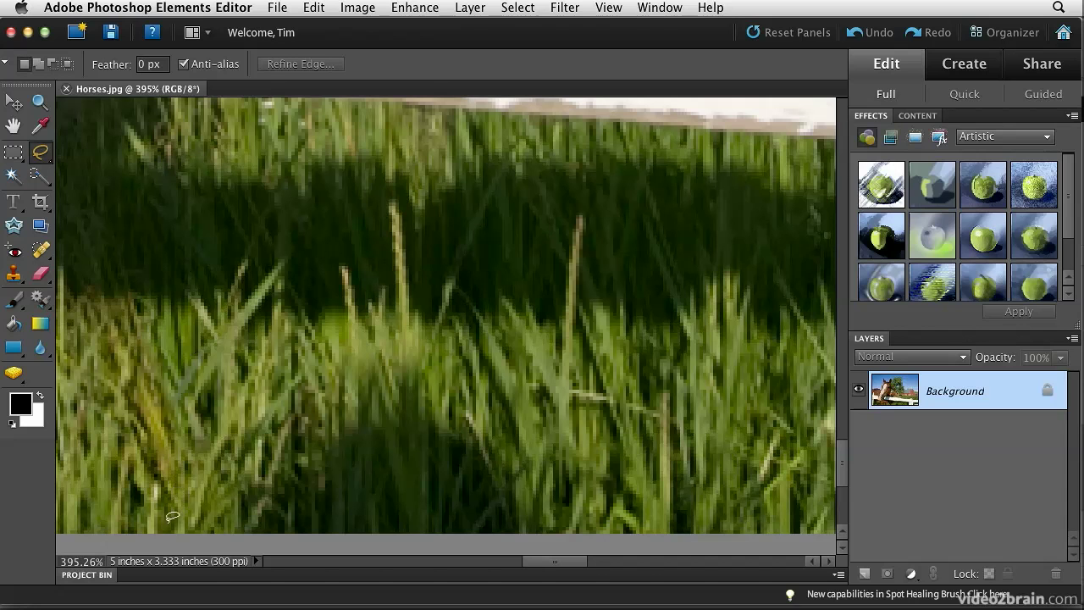
pyautogui.moveTo(166, 532)
pyautogui.mouseDown()
pyautogui.moveTo(187, 464)
pyautogui.moveTo(220, 411)
pyautogui.moveTo(281, 351)
pyautogui.moveTo(356, 330)
pyautogui.moveTo(542, 341)
pyautogui.moveTo(576, 362)
pyautogui.moveTo(613, 439)
pyautogui.mouseUp()
pyautogui.moveTo(622, 476)
pyautogui.mouseDown()
pyautogui.moveTo(629, 519)
pyautogui.moveTo(530, 535)
pyautogui.moveTo(170, 536)
pyautogui.moveTo(167, 562)
pyautogui.mouseUp()
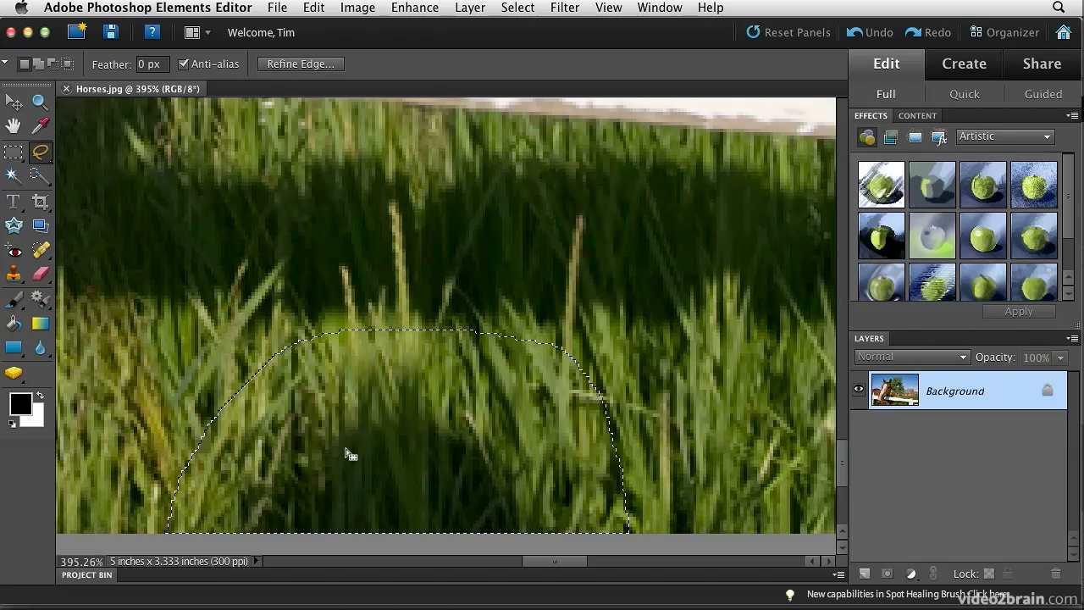
# Shift the selection outline sideways from the shadow onto the clean, sunlit grass beside it
pyautogui.press('super+0')
pyautogui.moveTo(509, 398); pyautogui.dragTo(382, 411)
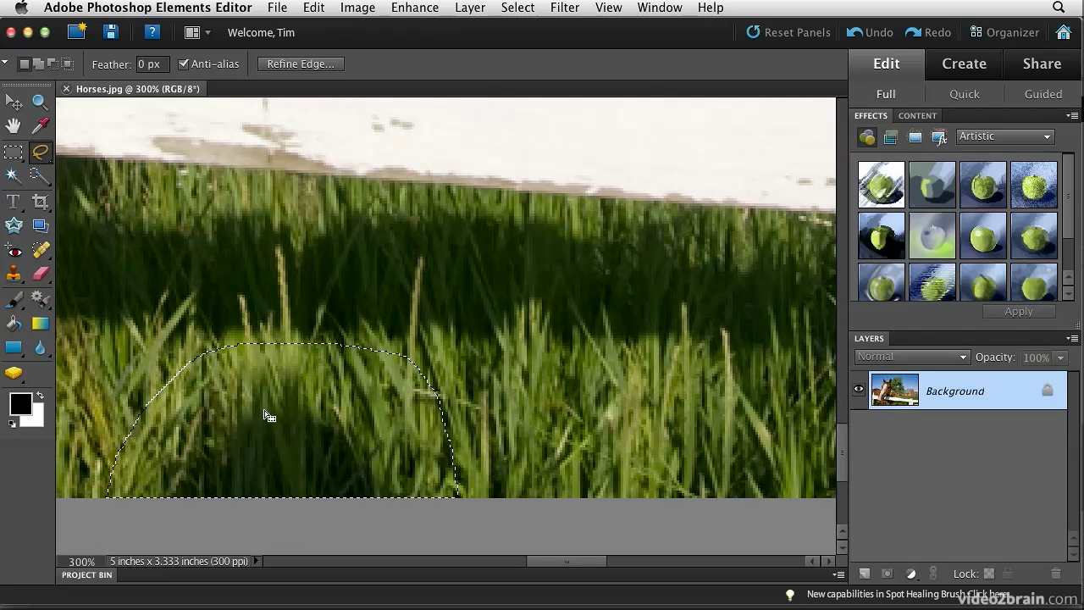
pyautogui.moveTo(269, 423)
pyautogui.mouseDown()
pyautogui.moveTo(396, 409)
pyautogui.moveTo(674, 422)
pyautogui.mouseUp()
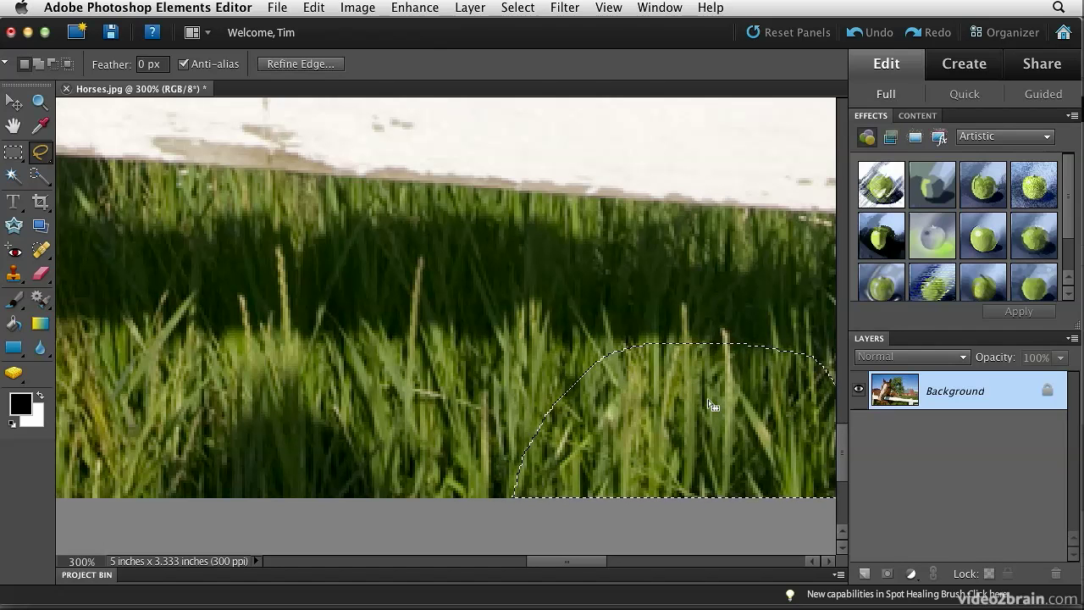
# Copy the selected clean grass to a new layer with Layer via Copy
pyautogui.click(485, 10)
pyautogui.moveTo(489, 30)
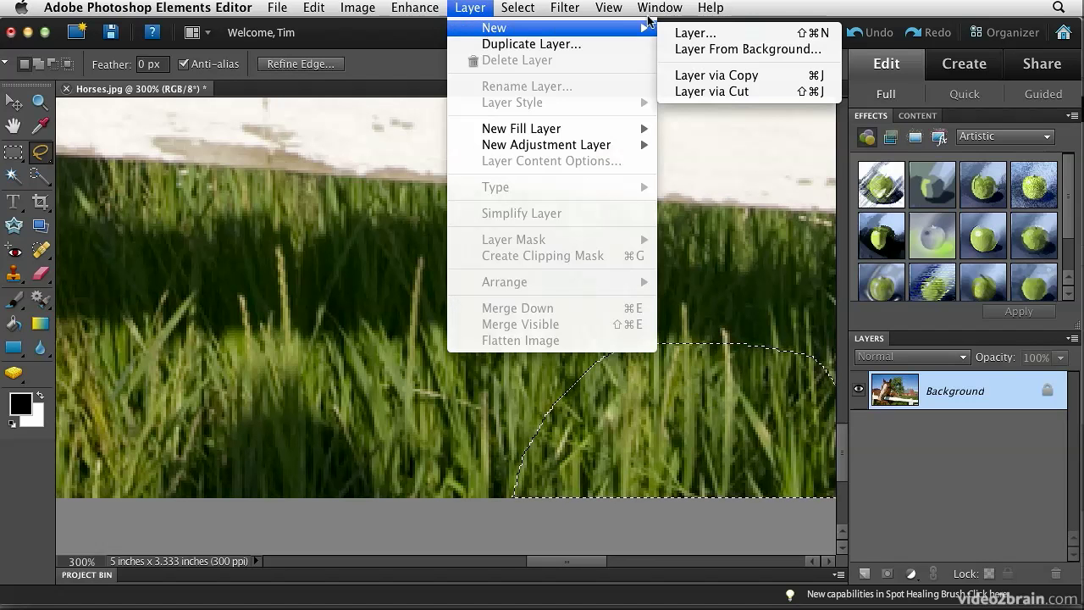
pyautogui.click(777, 80)
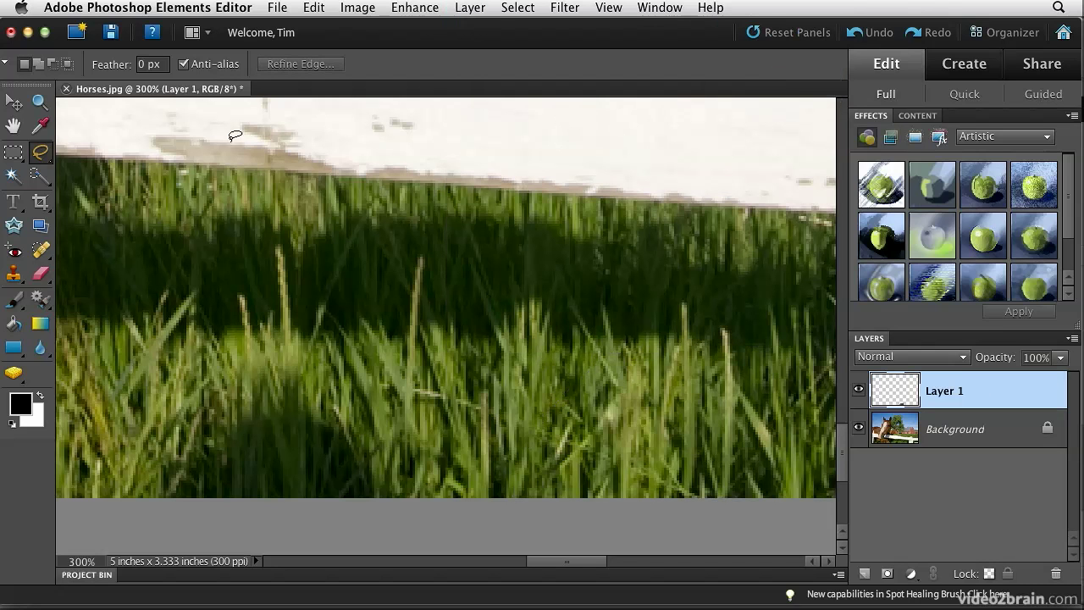
# Move the copied grass patch over the dark shadow, aligned with the photo's lower edge
pyautogui.click(14, 103)
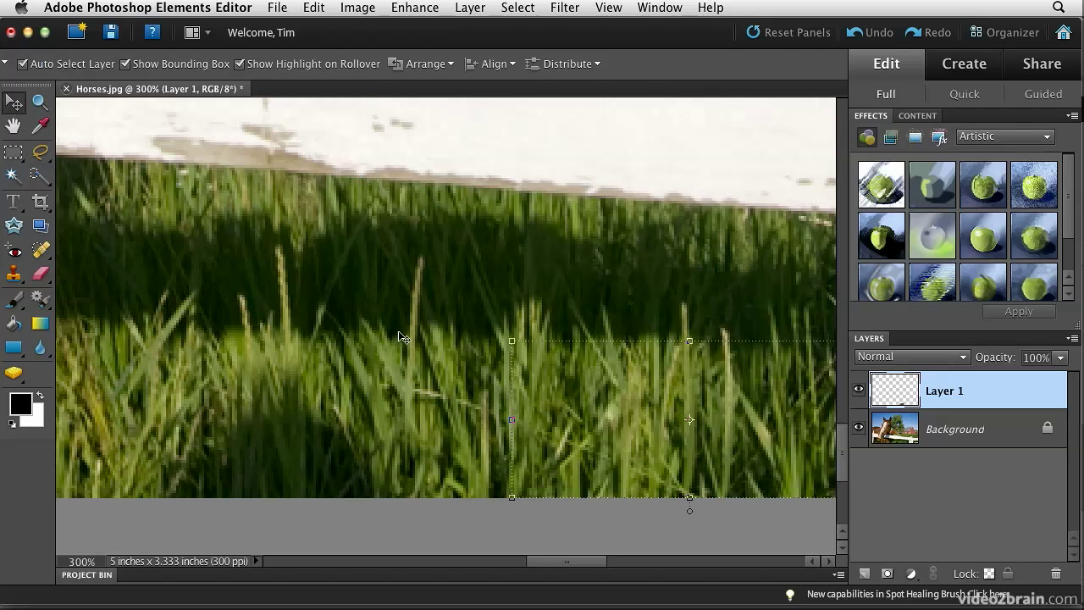
pyautogui.moveTo(601, 429); pyautogui.dragTo(161, 428)
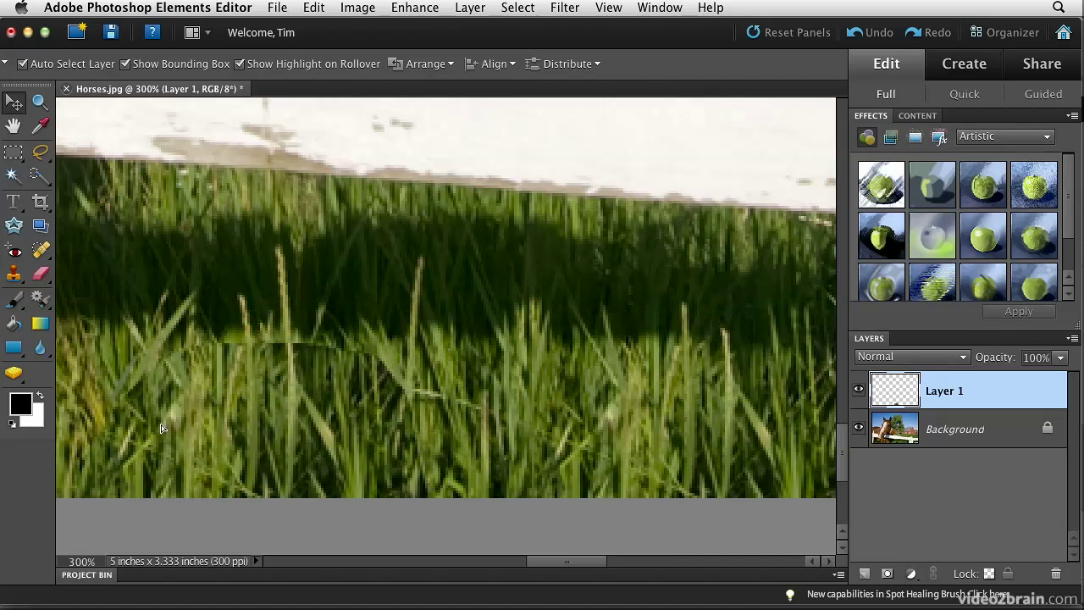
pyautogui.click(161, 428)
pyautogui.moveTo(292, 415); pyautogui.dragTo(365, 423)
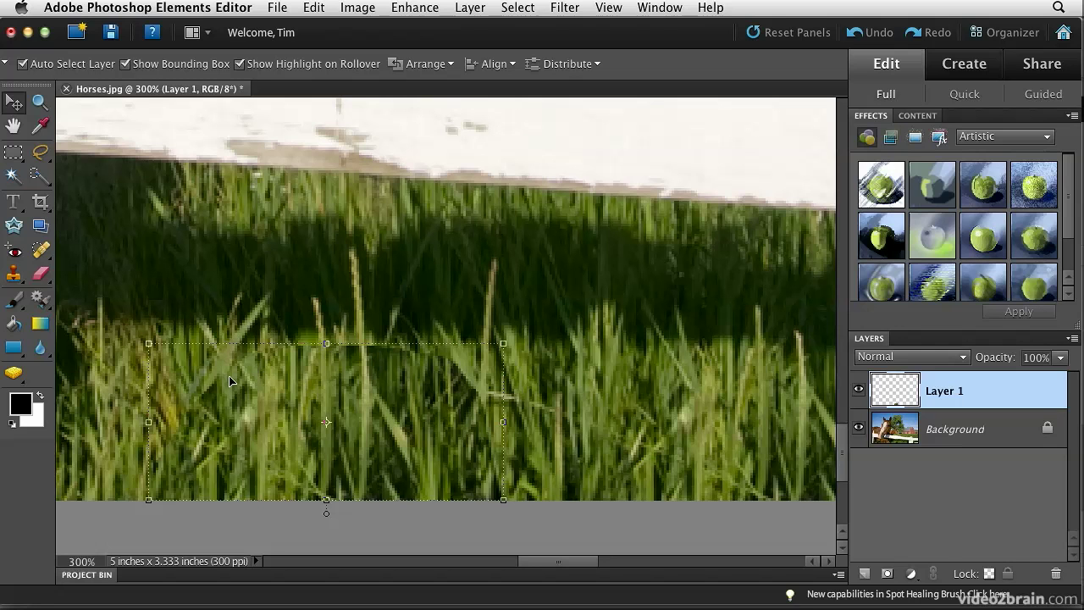
# Set up the Eraser with the soft round 65 px brush from the Default Brushes
pyautogui.click(42, 276)
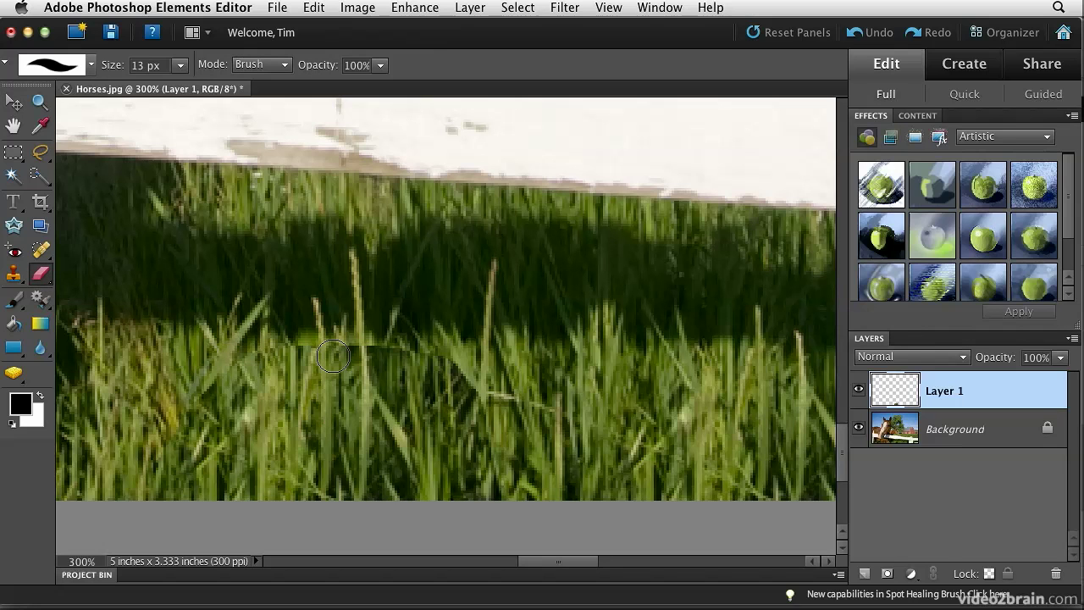
pyautogui.press('[')
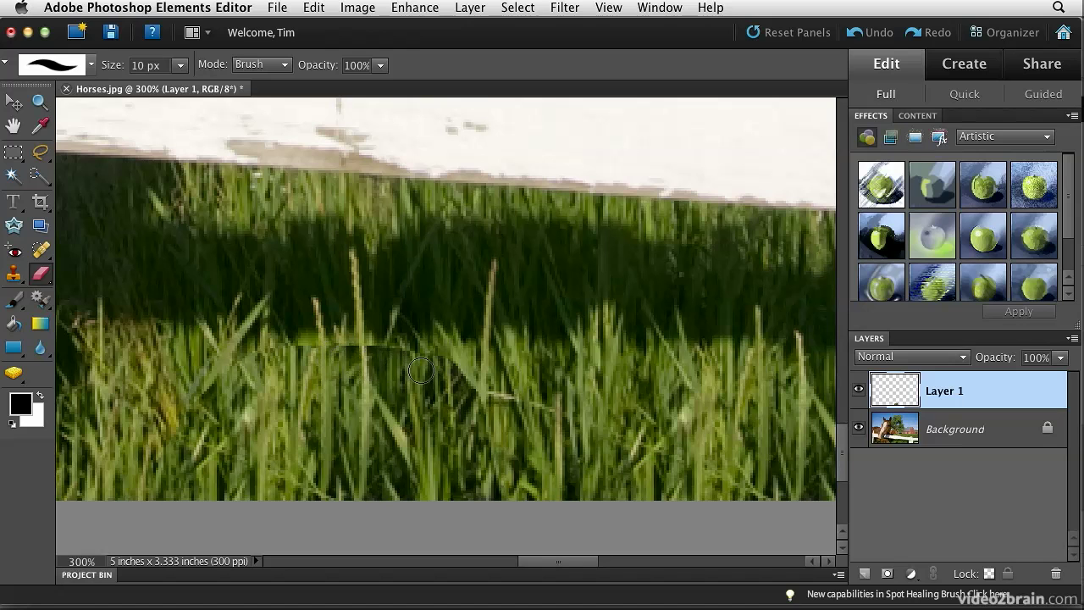
pyautogui.press('[')
pyautogui.press('[')
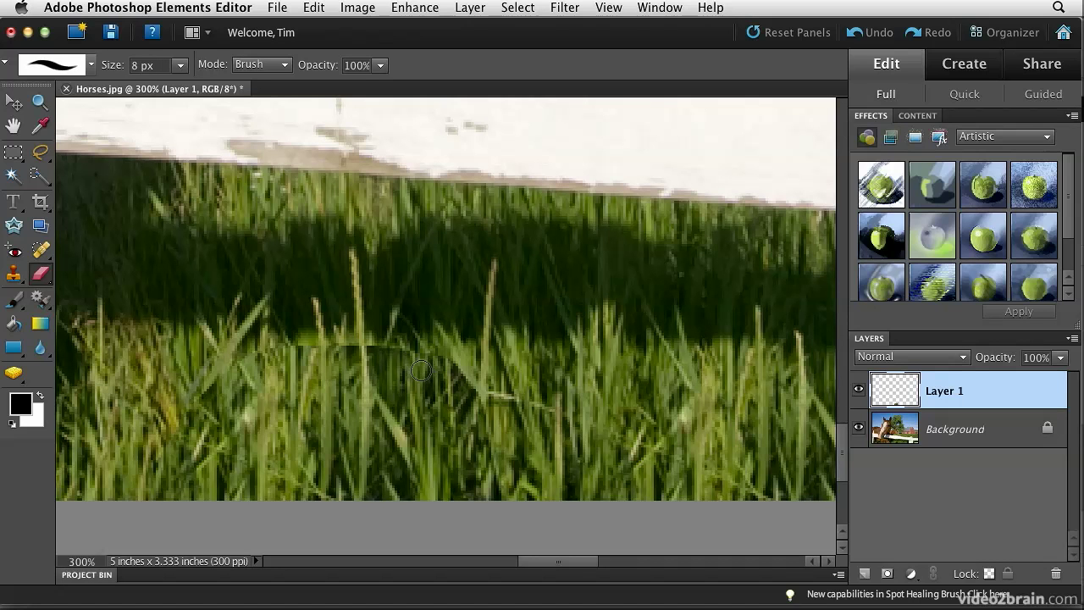
pyautogui.press(']')
pyautogui.press(']')
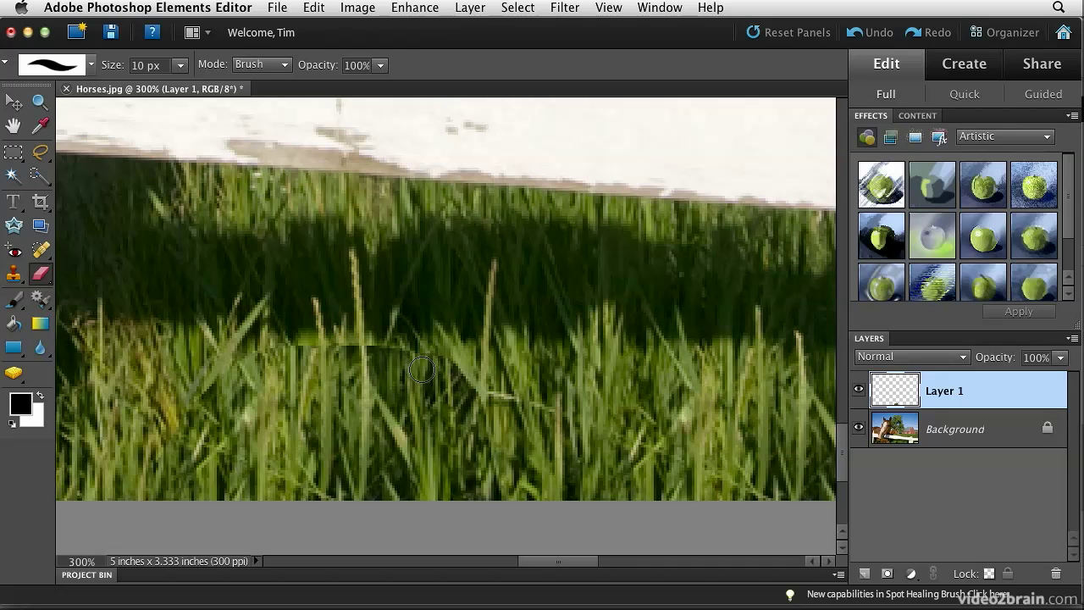
pyautogui.click(91, 64)
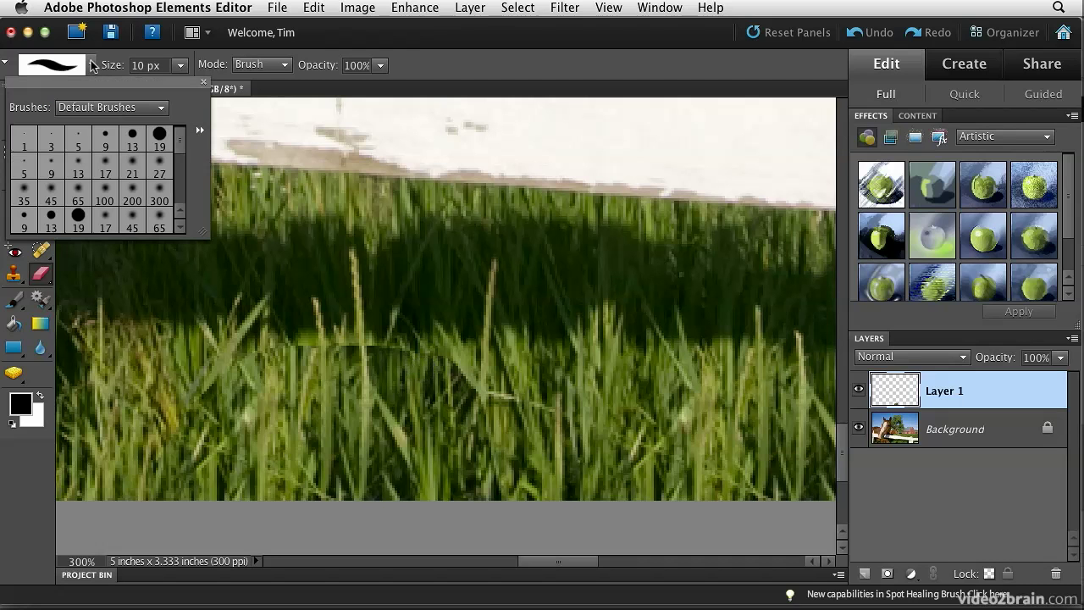
pyautogui.click(79, 190)
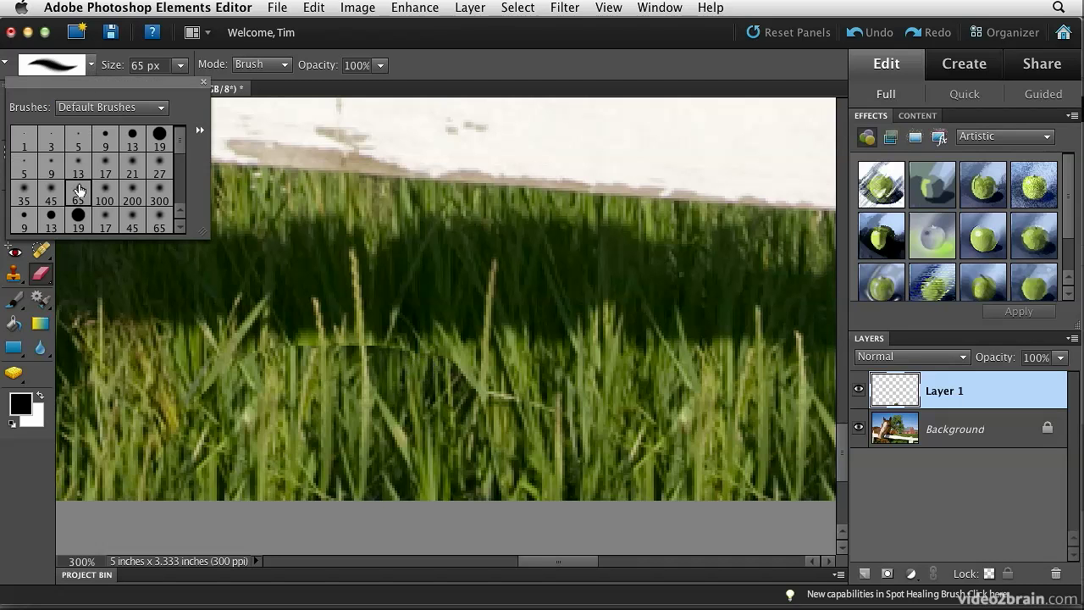
pyautogui.click(91, 67)
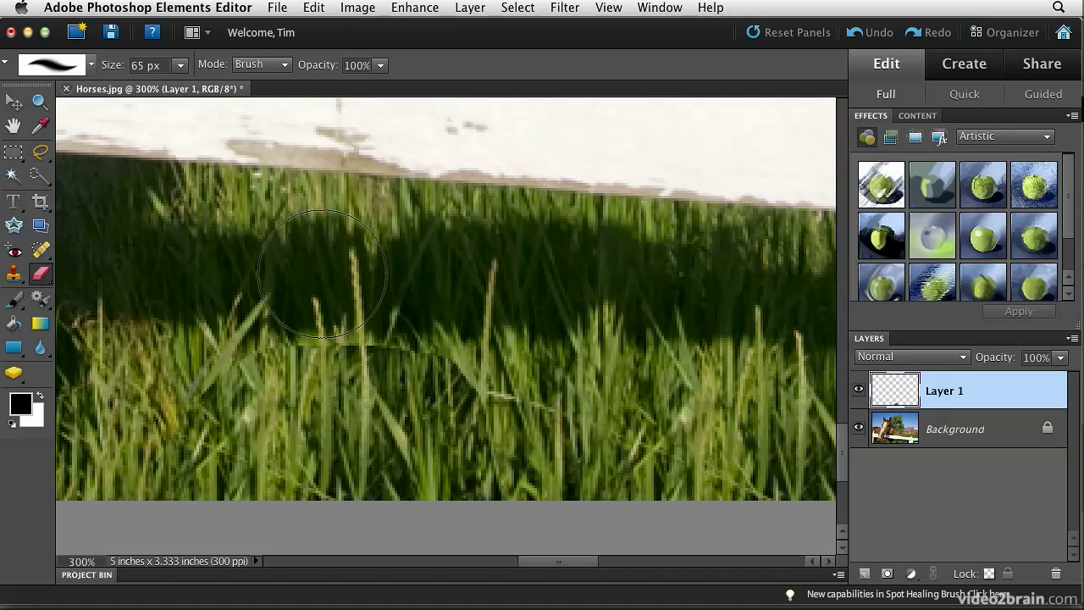
# Erase the hard edges of the grass patch with the soft brush, reducing its size to 30 px for the upper edge
pyautogui.moveTo(322, 273)
pyautogui.mouseDown()
pyautogui.moveTo(501, 388)
pyautogui.moveTo(520, 421)
pyautogui.mouseUp()
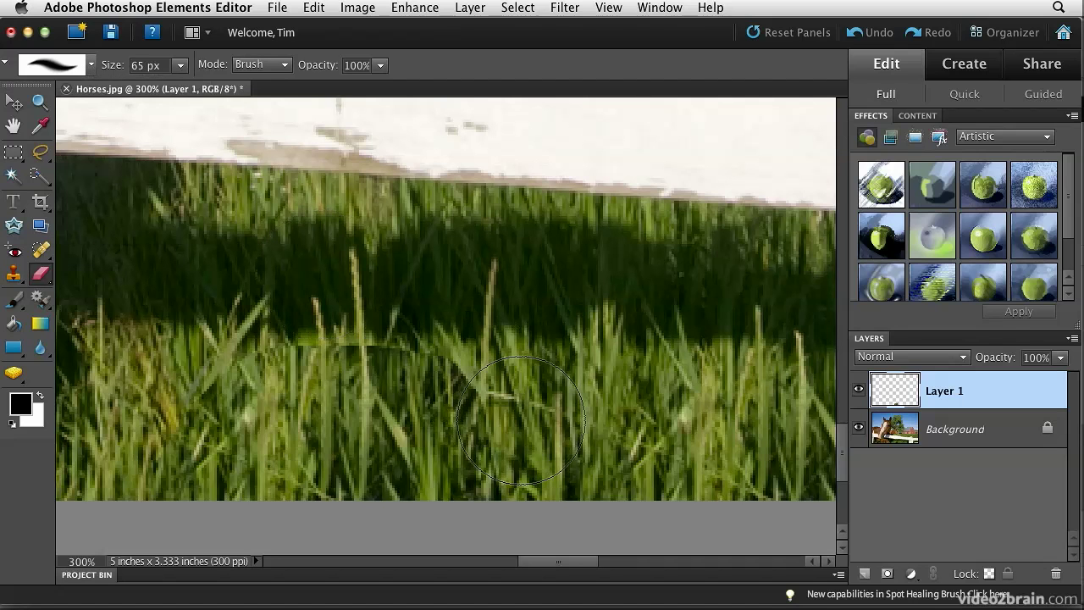
pyautogui.press('[')
pyautogui.press('[')
pyautogui.press('[')
pyautogui.press('[')
pyautogui.press('[')
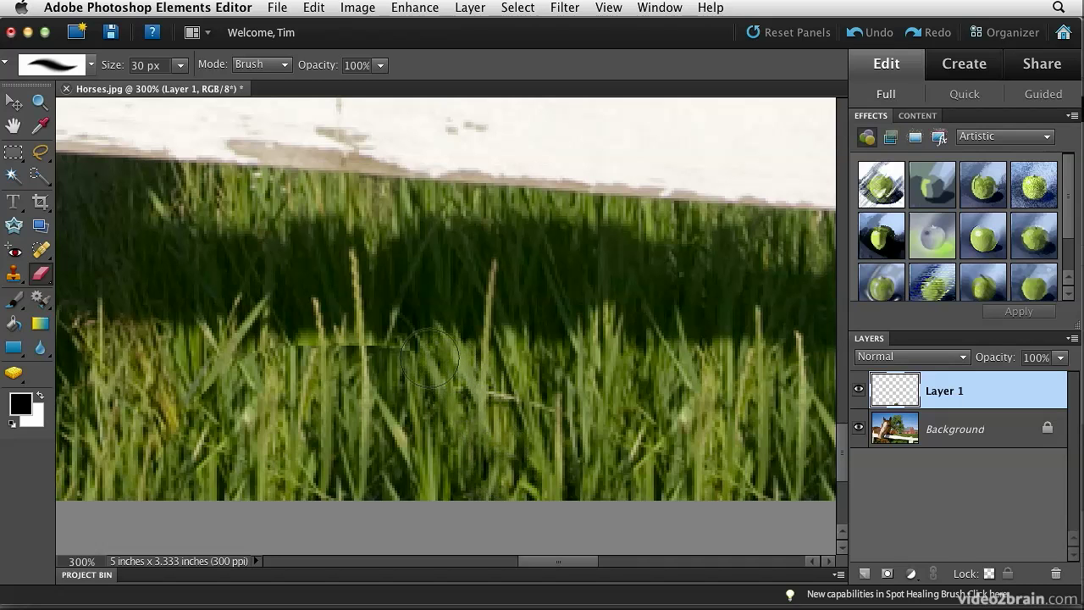
pyautogui.moveTo(395, 346)
pyautogui.mouseDown()
pyautogui.moveTo(306, 334)
pyautogui.moveTo(196, 374)
pyautogui.moveTo(165, 431)
pyautogui.moveTo(166, 492)
pyautogui.moveTo(205, 382)
pyautogui.moveTo(198, 482)
pyautogui.moveTo(218, 386)
pyautogui.mouseUp()
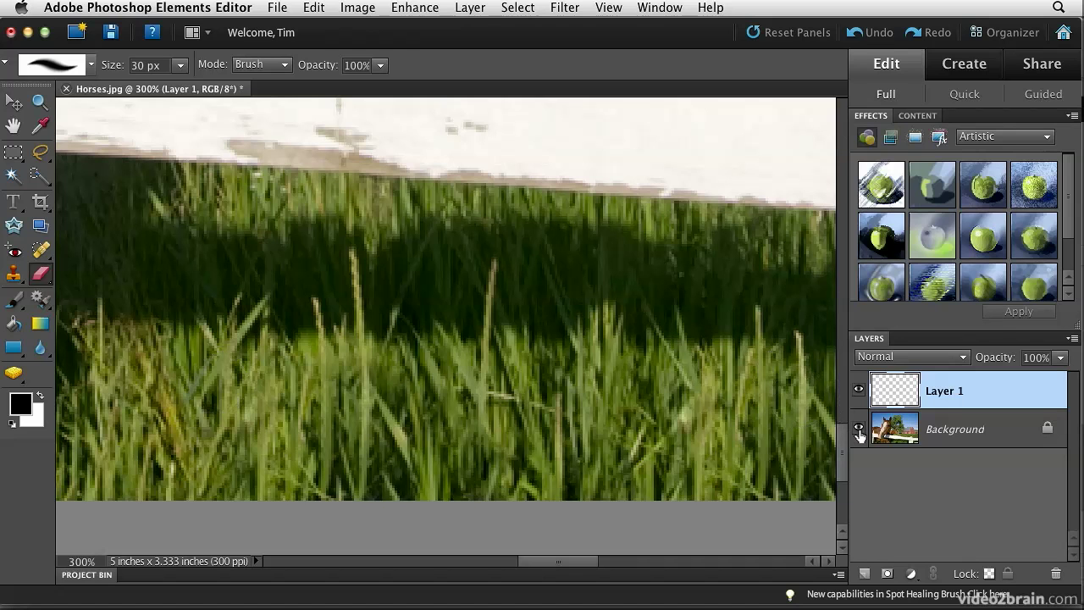
# Check the patch by hiding and reshowing the Background, and compare the shadow area with and without Layer 1
pyautogui.click(859, 430)
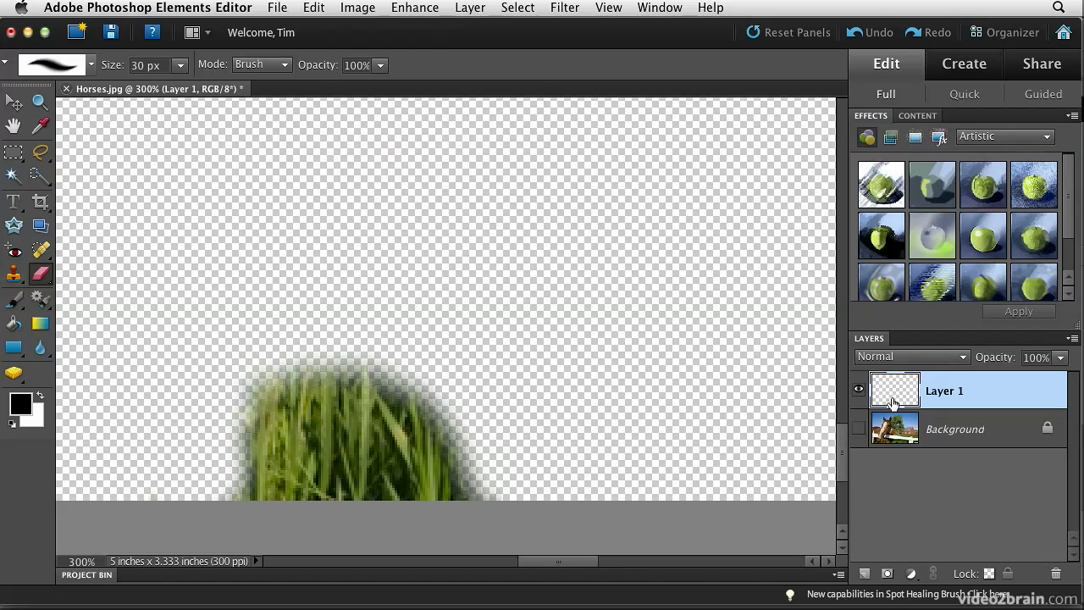
pyautogui.click(859, 430)
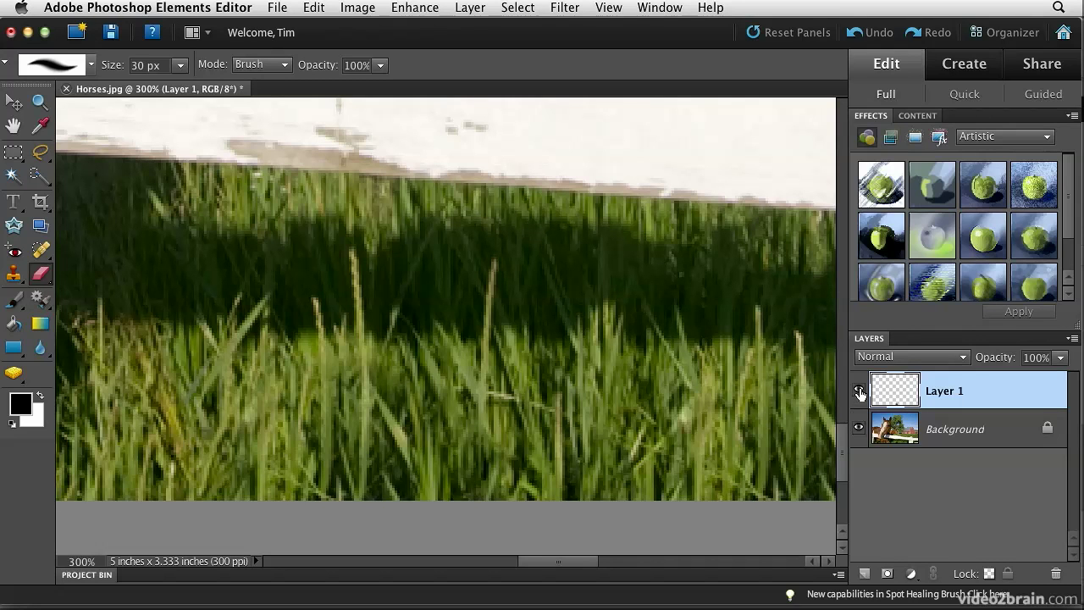
pyautogui.click(860, 393)
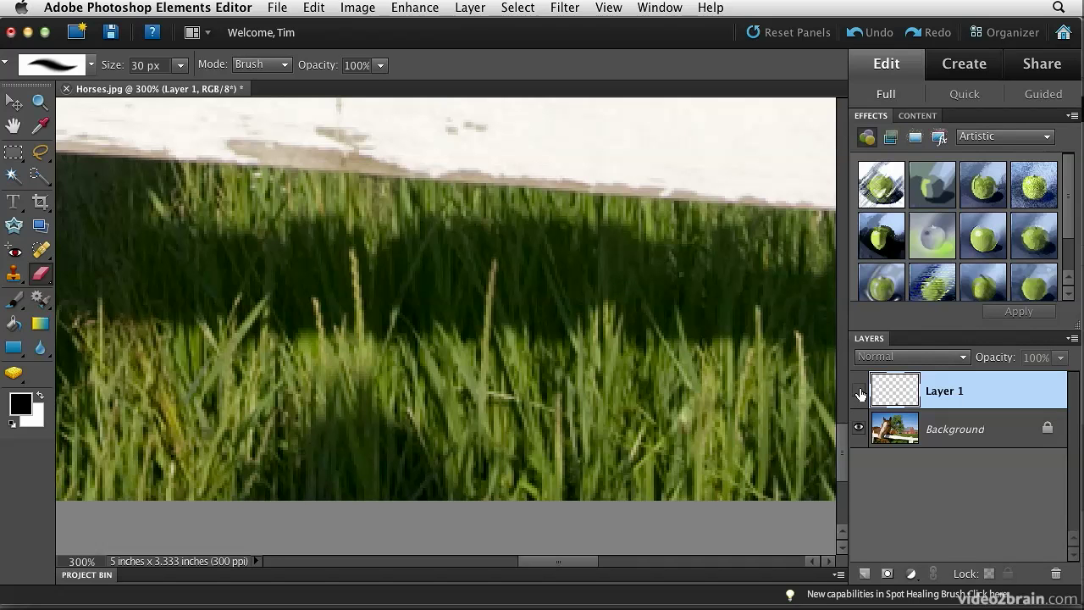
pyautogui.click(859, 393)
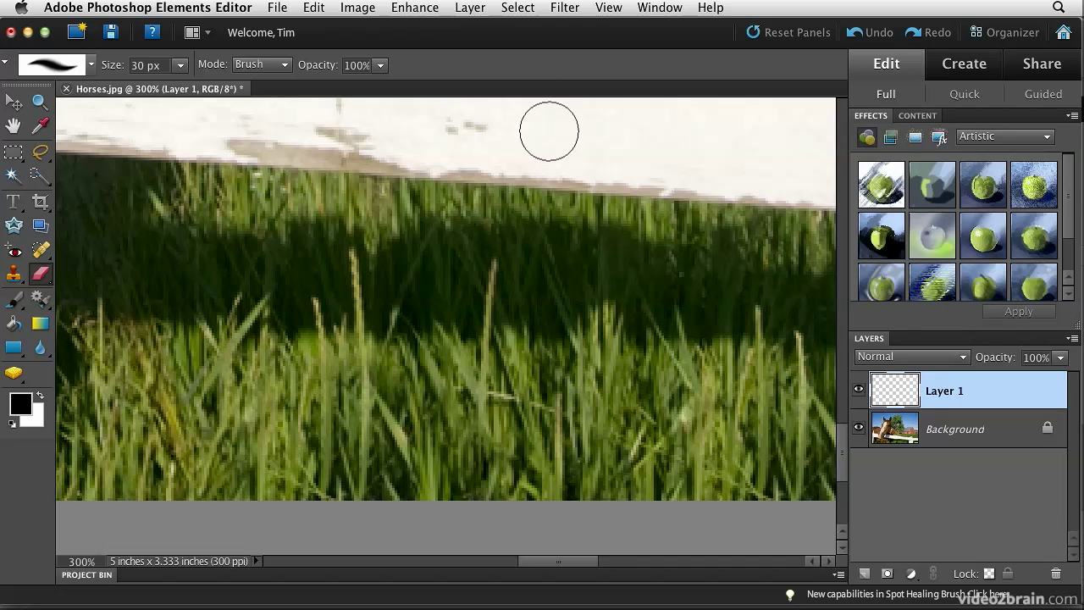
# Flatten the image into a single background layer and view the whole photo
pyautogui.click(470, 8)
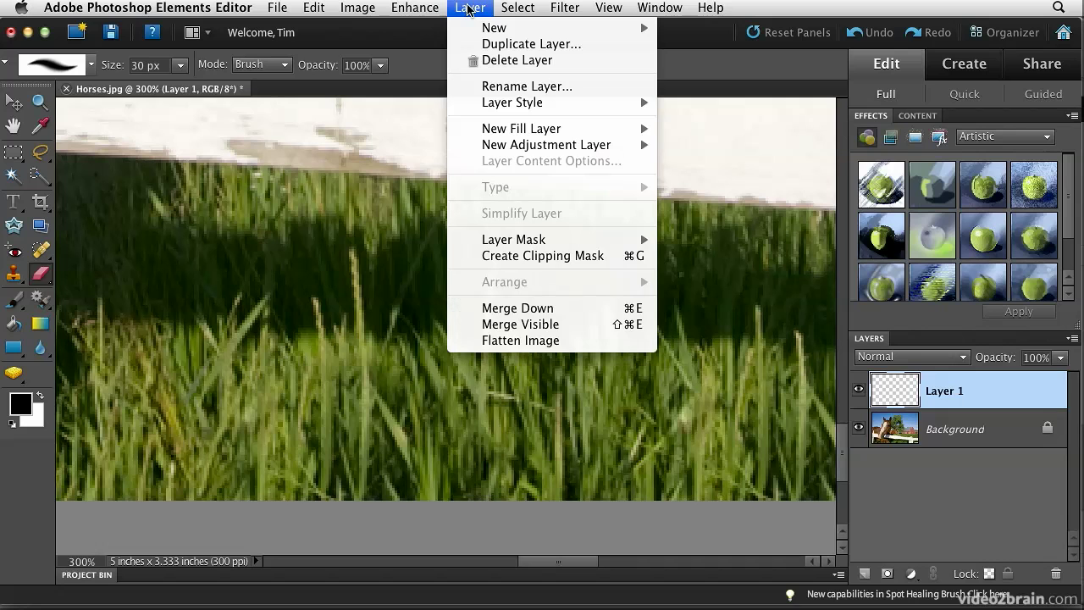
pyautogui.click(514, 339)
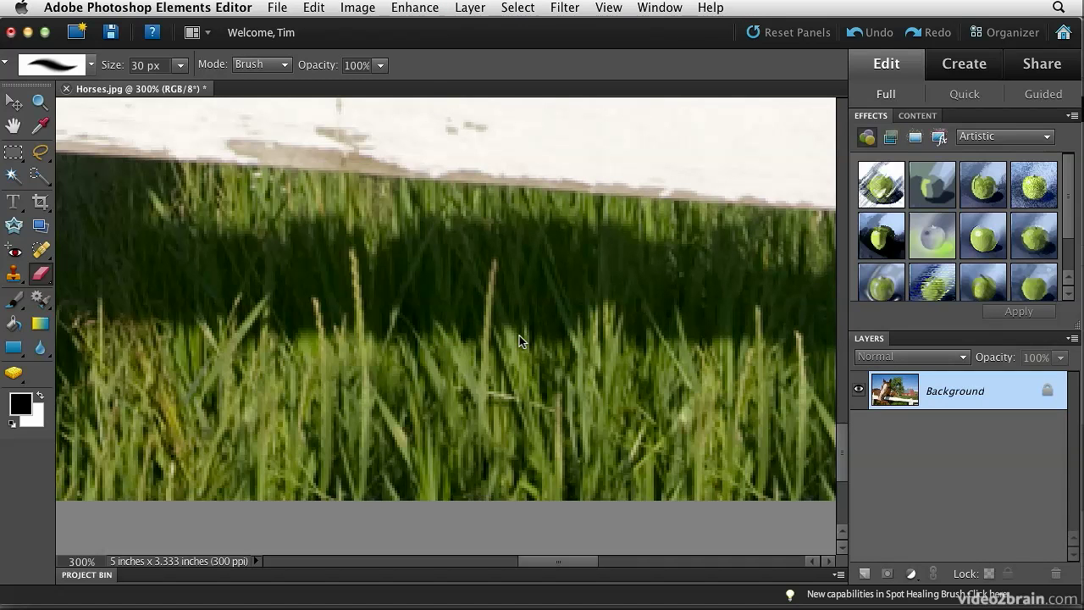
pyautogui.press('super+0')
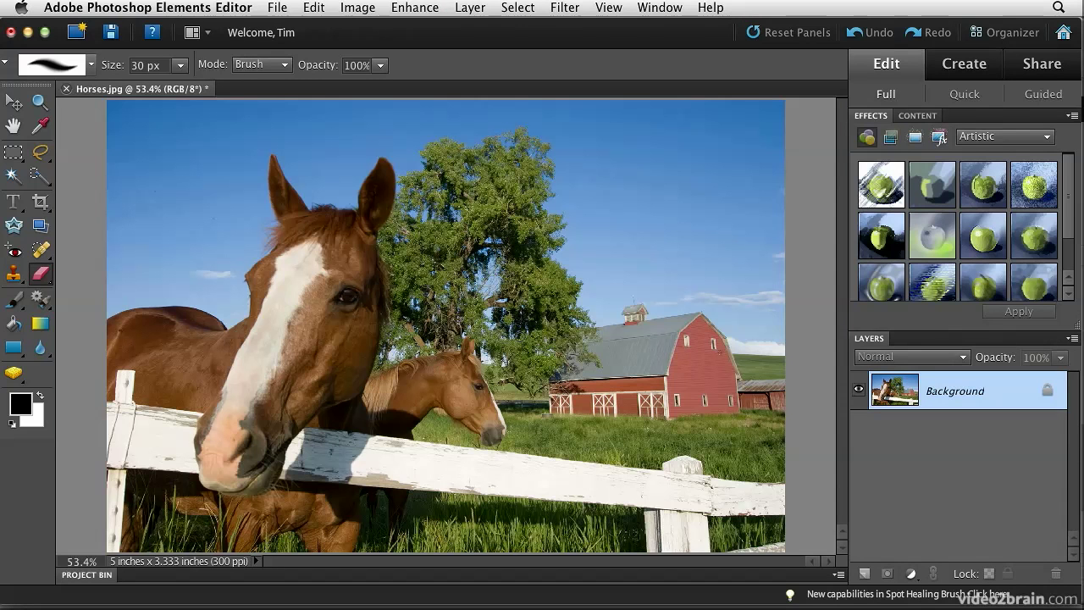